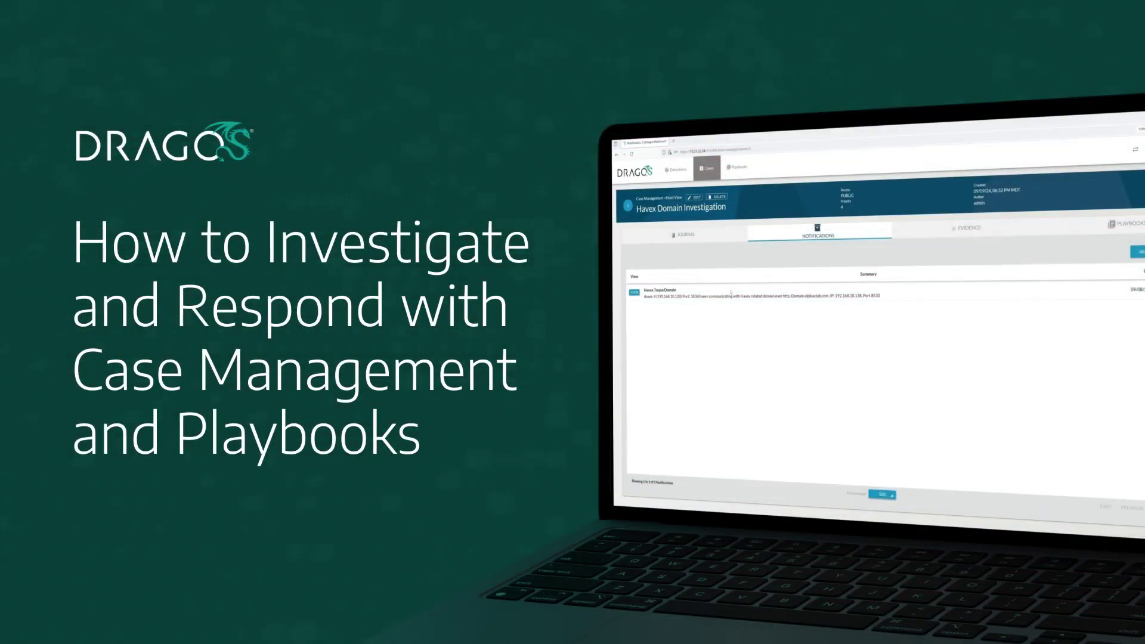
Start an uploaded-file evidence entry and edit its description, ending on the Environment Overview dashboard
left_click(980, 231)
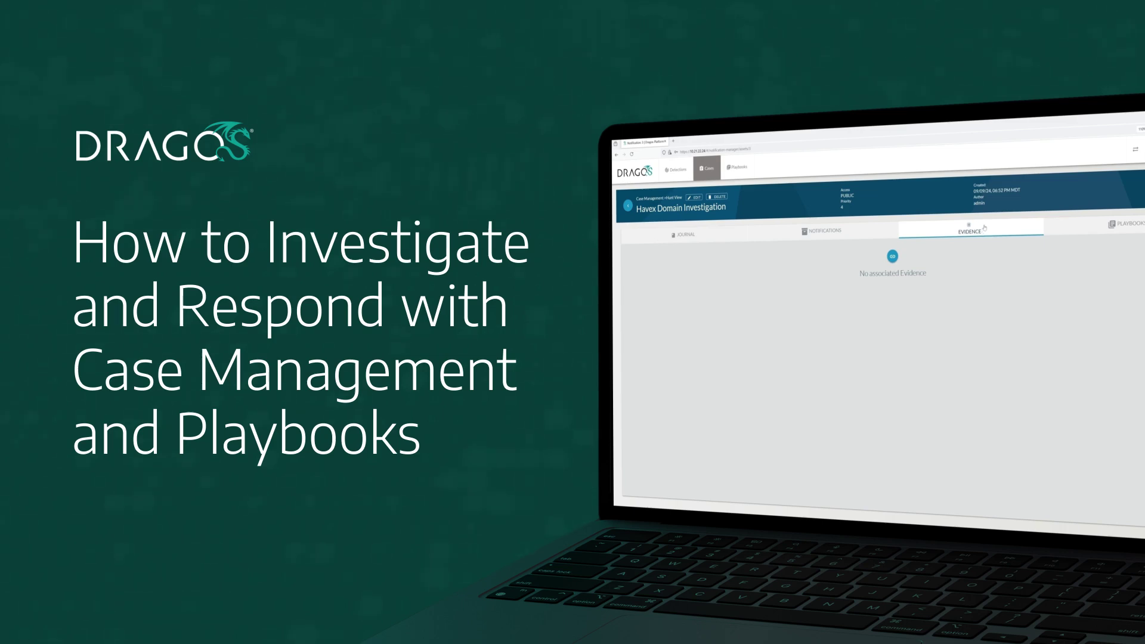
left_click(892, 256)
left_click(909, 220)
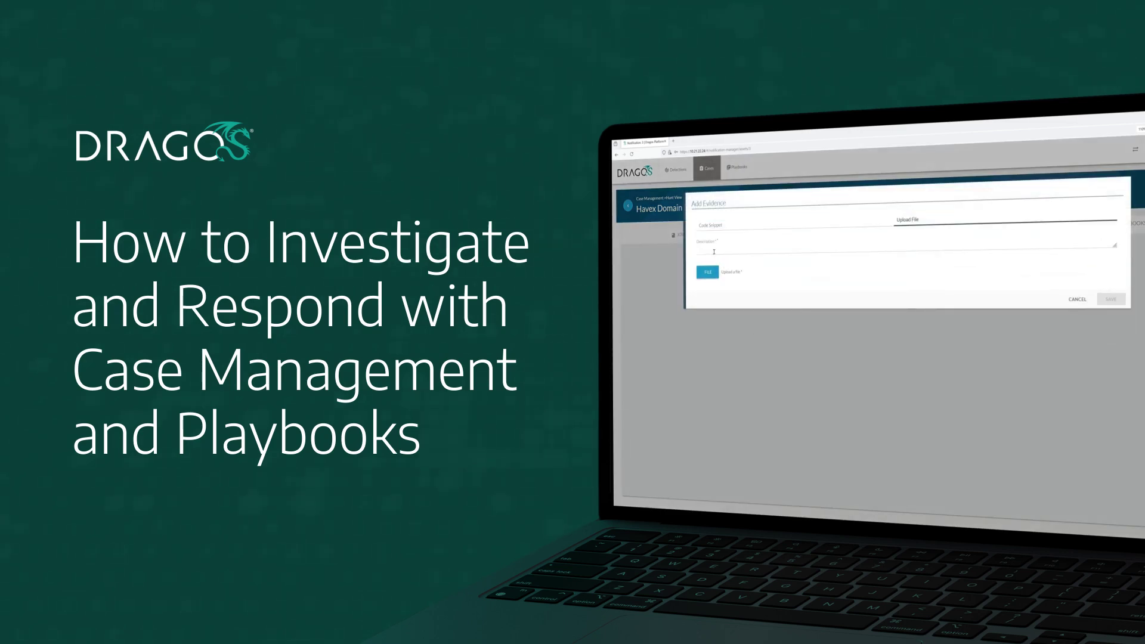
left_click(713, 252)
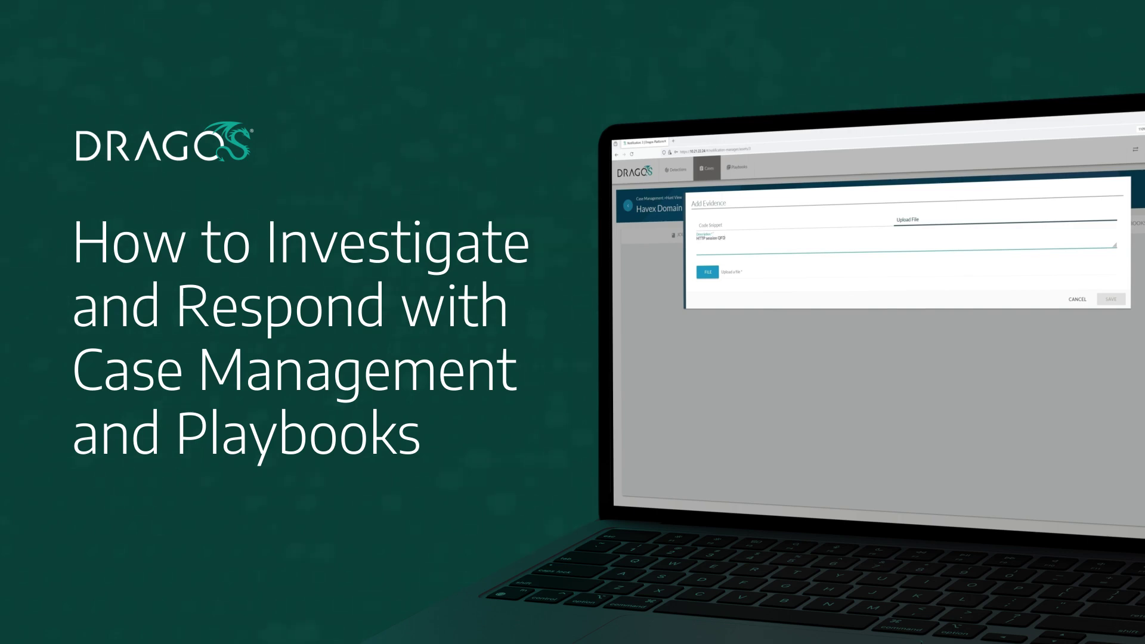
left_click(735, 277)
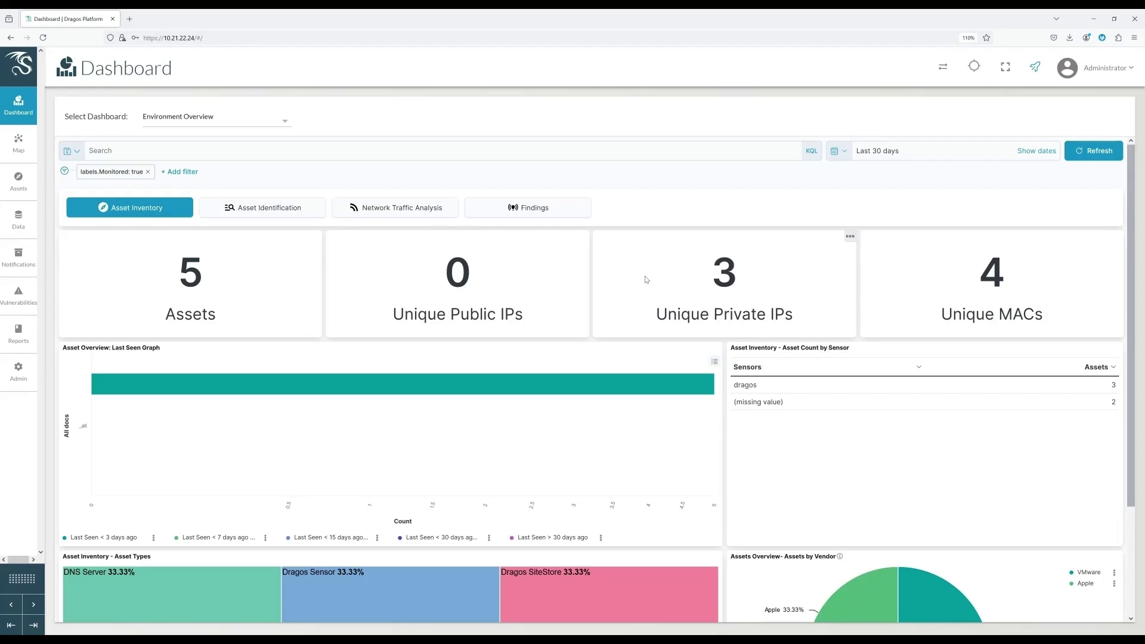
Filter Detections to minimum severity 4 and list the Havex Domain indicator's notifications
left_click(33, 626)
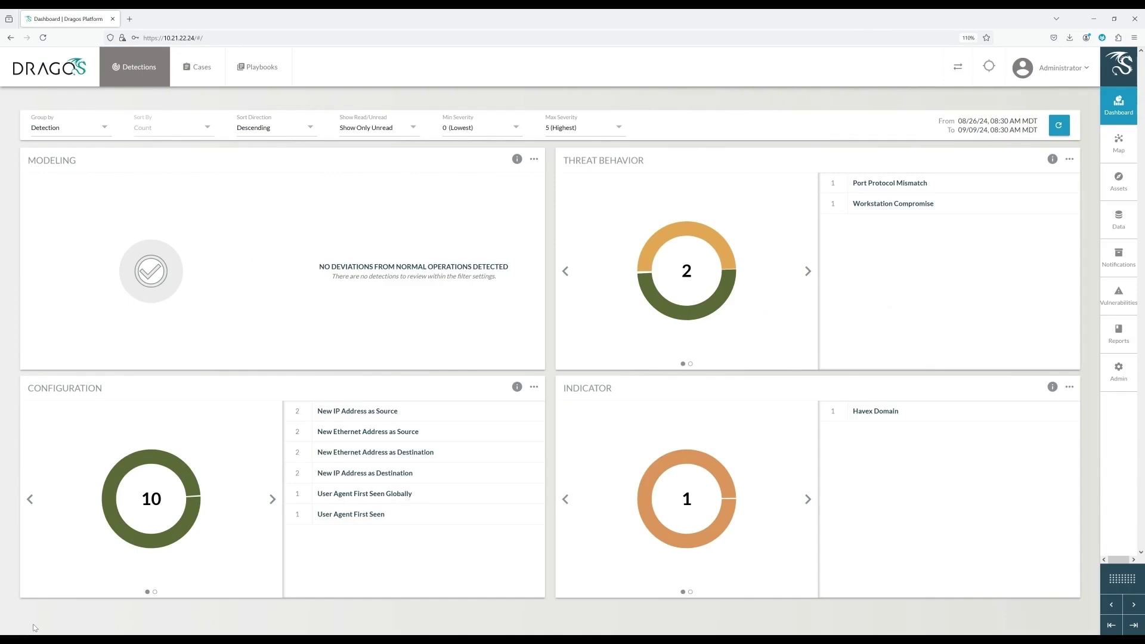
left_click(497, 132)
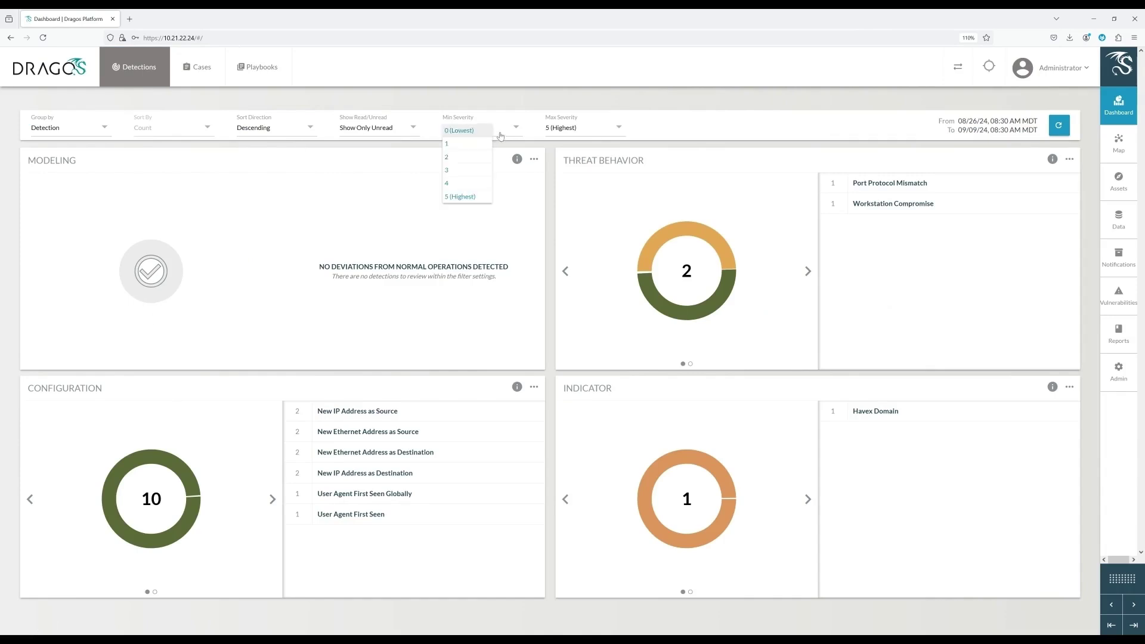
left_click(476, 184)
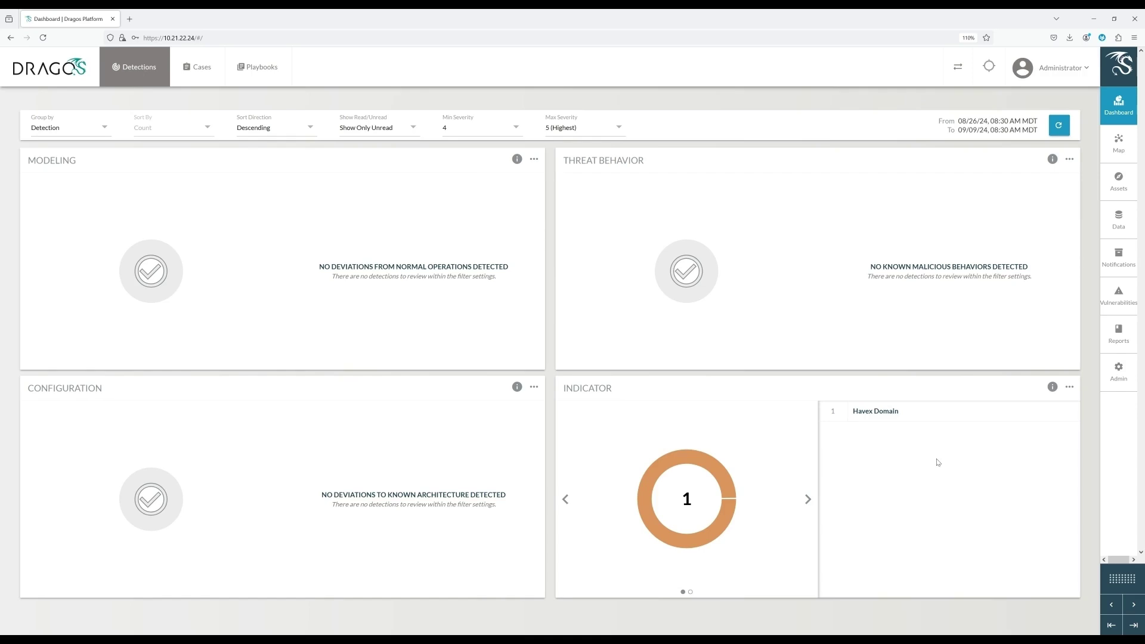
left_click(1065, 413)
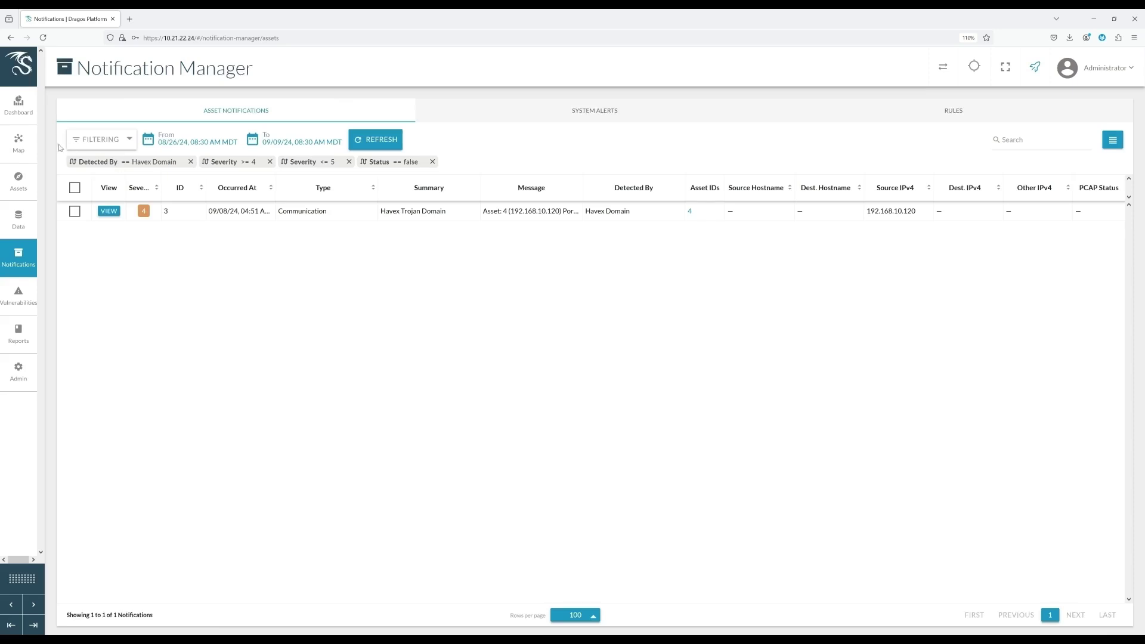
Review the Havex Trojan Domain details, noting port 8530, and open Assets in a new tab
left_click(114, 212)
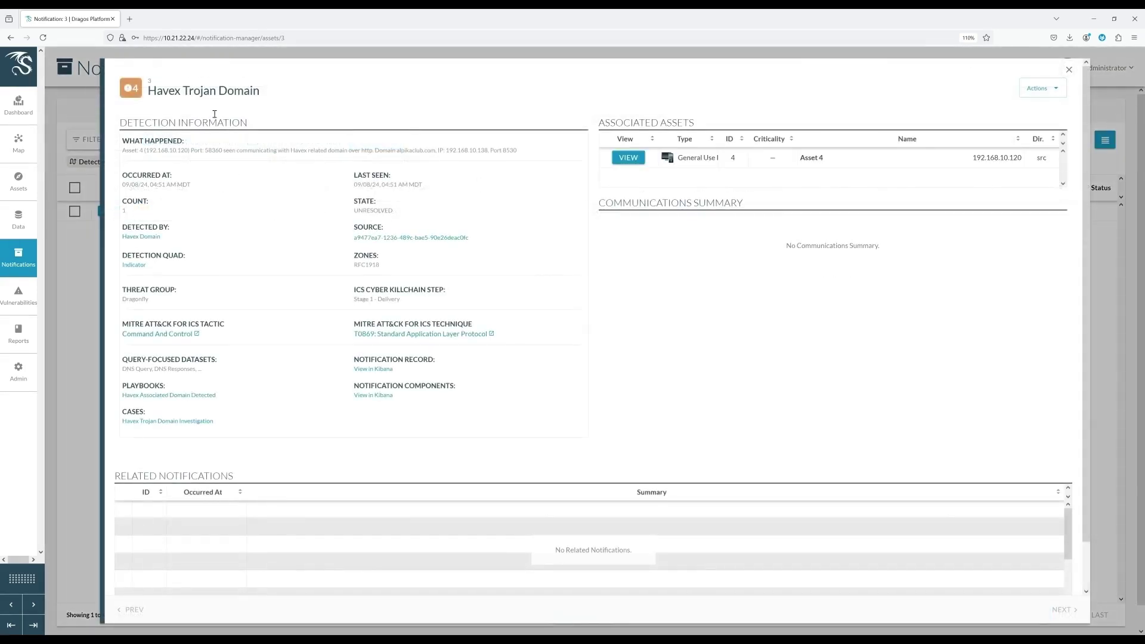
left_click_drag(128, 142, 174, 143)
left_click_drag(503, 150, 527, 157)
left_click(545, 151)
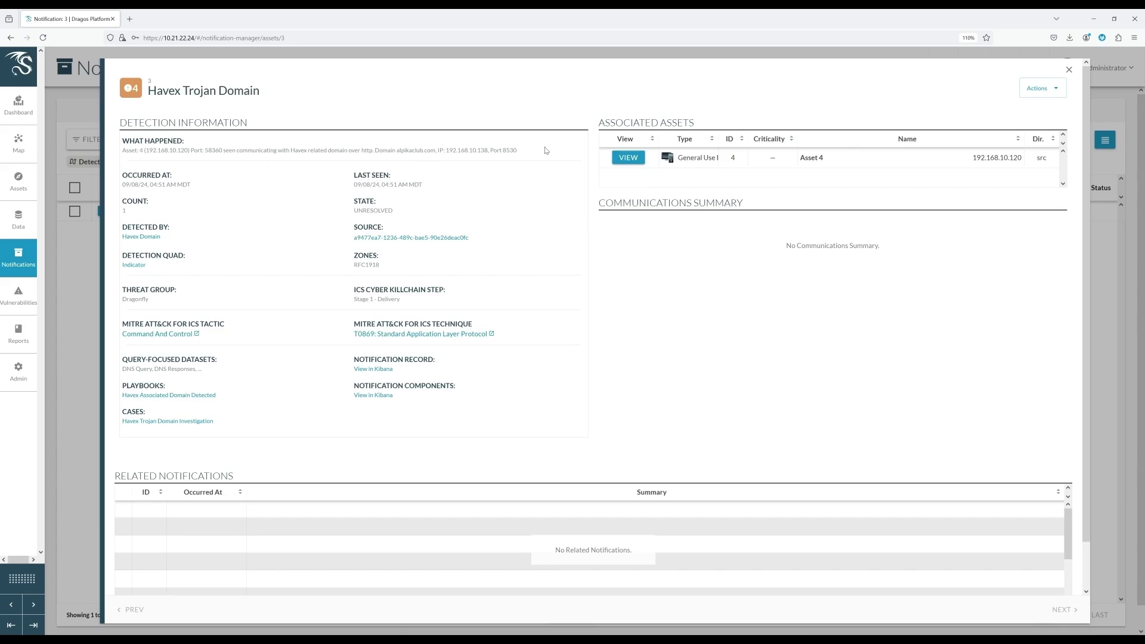
middle_click(18, 191)
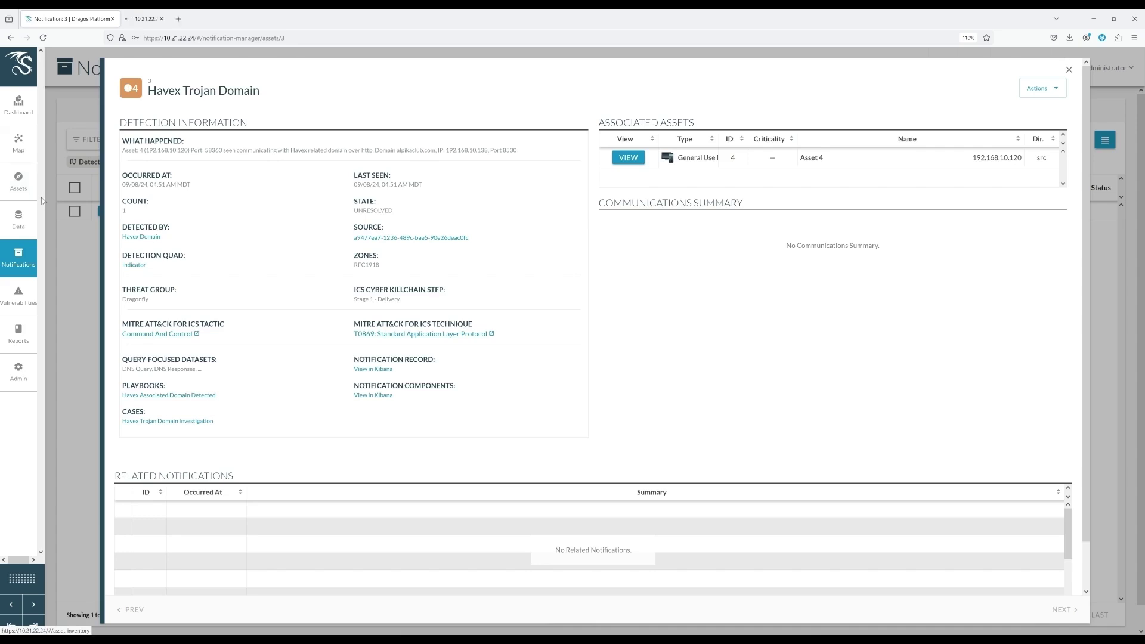
Search the asset inventory for 192.168.10, then move to the Data Explorer
left_click(168, 27)
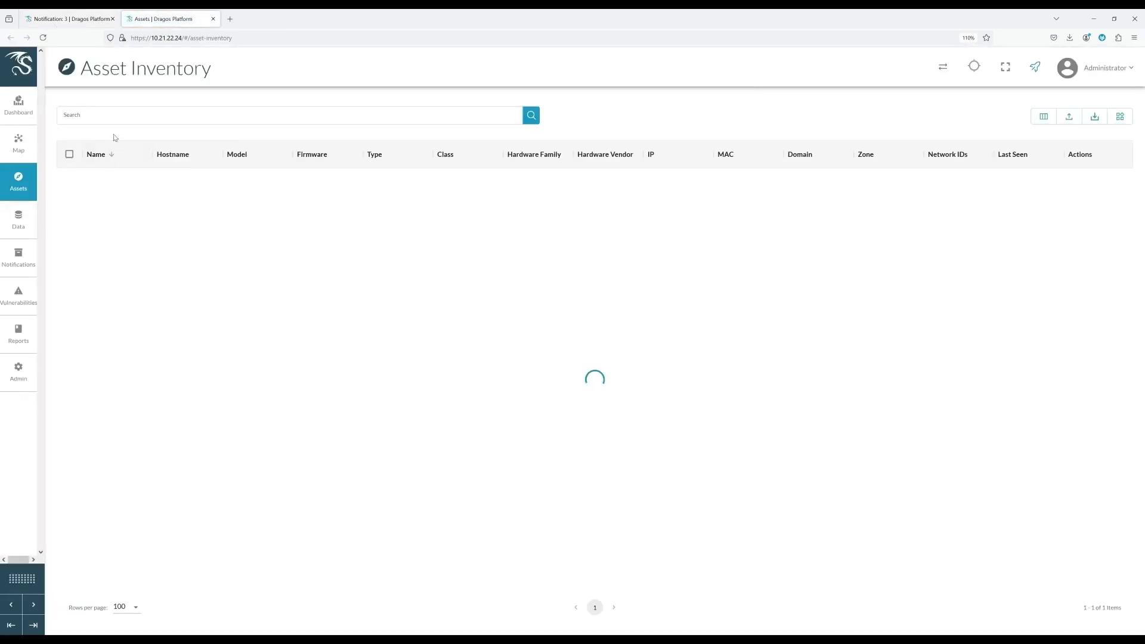
type("192.168.10.")
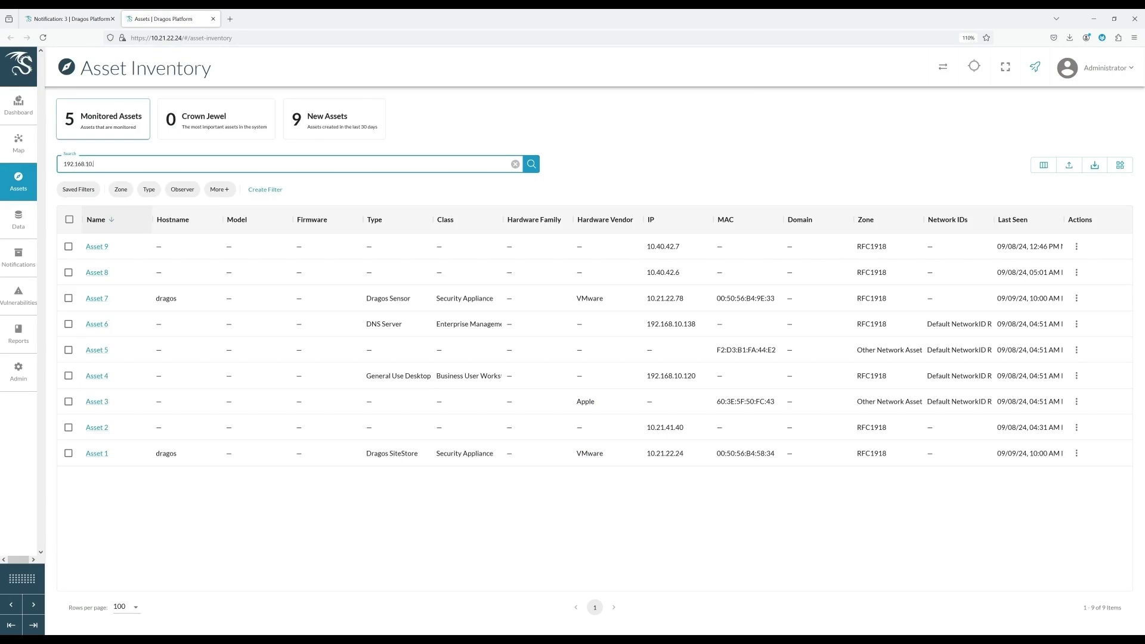
key("Return")
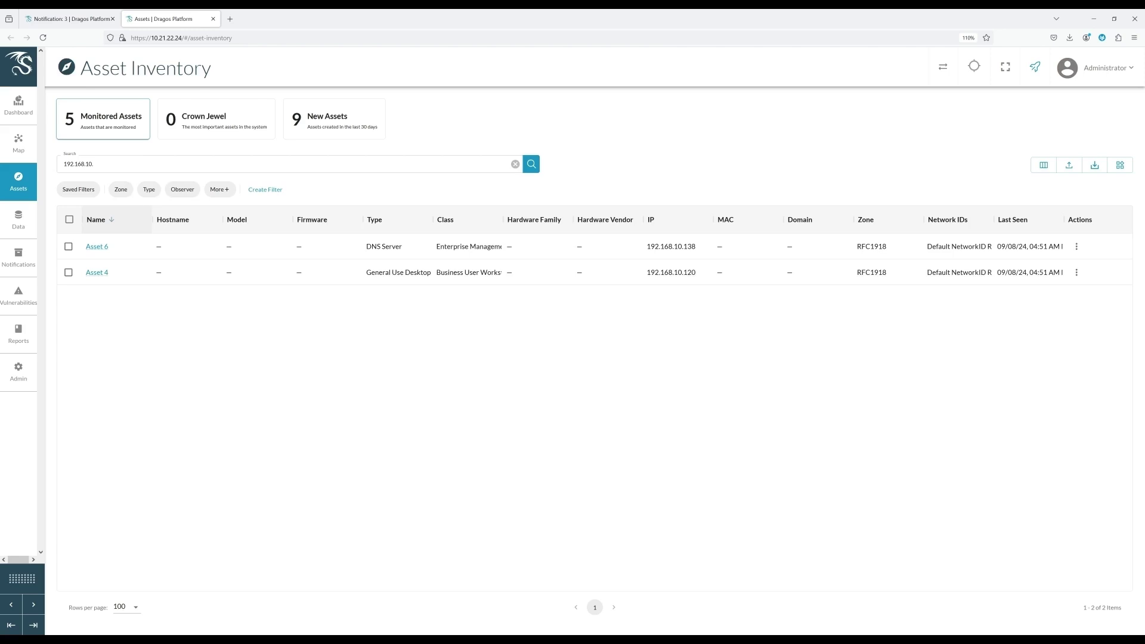
left_click(19, 220)
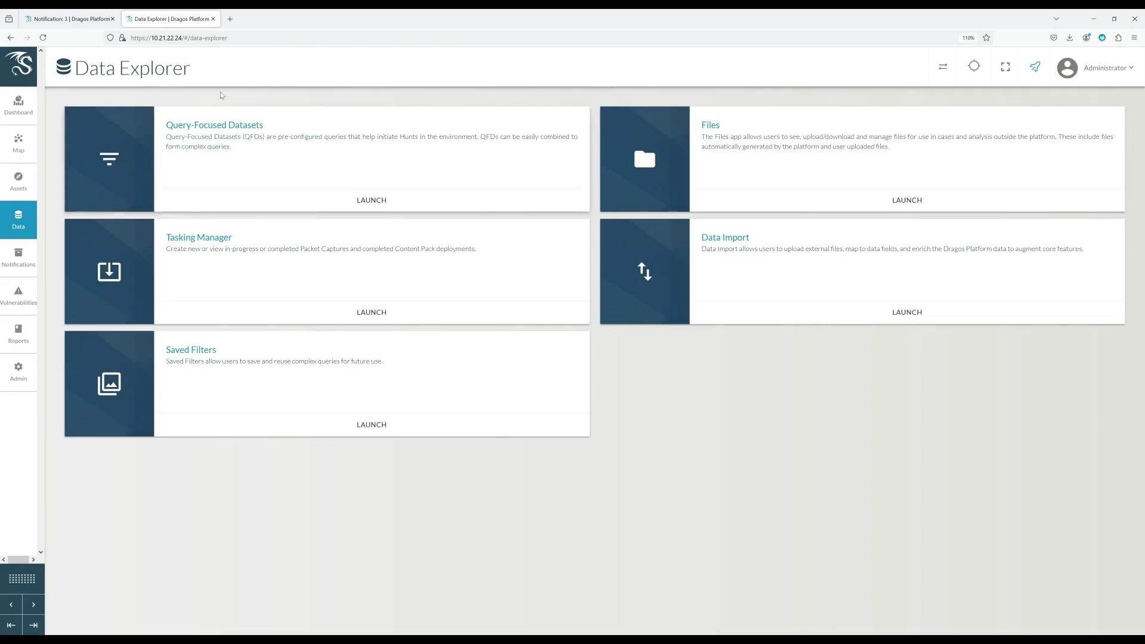
Check the HTTP Session query-focused dataset, then return to the Havex Trojan Domain notification
left_click(216, 127)
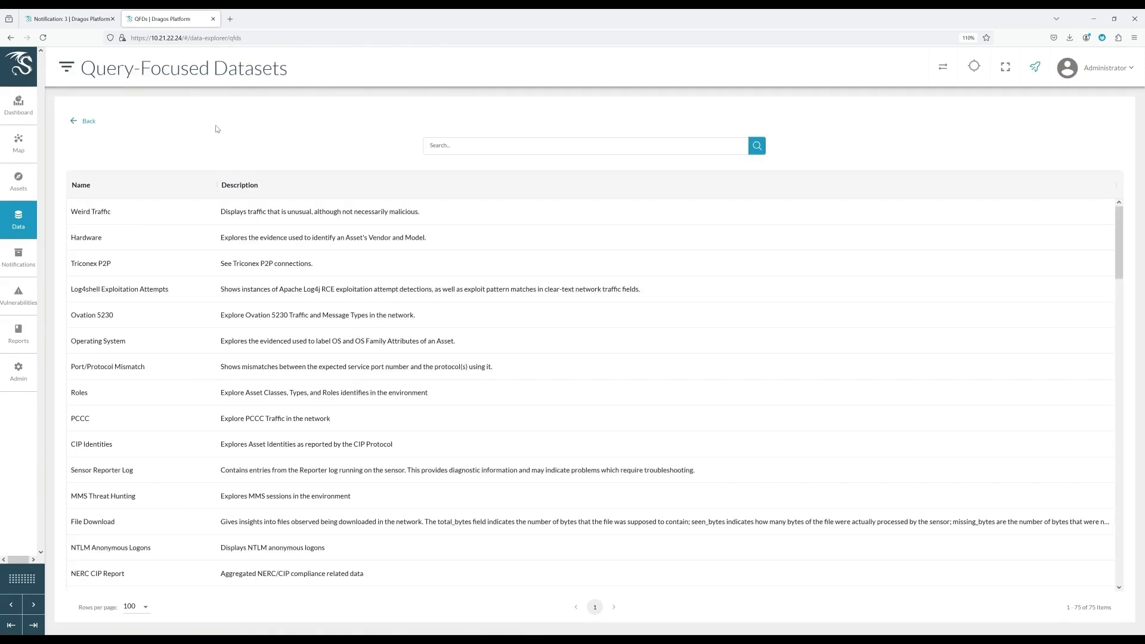
left_click(492, 142)
type("H")
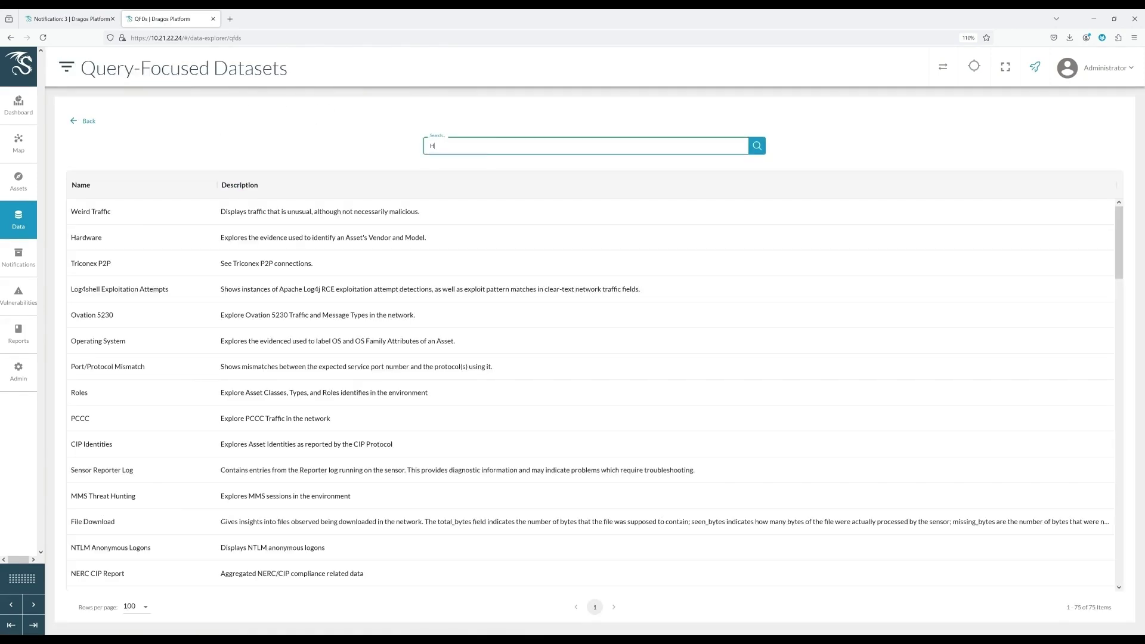
type("TTP")
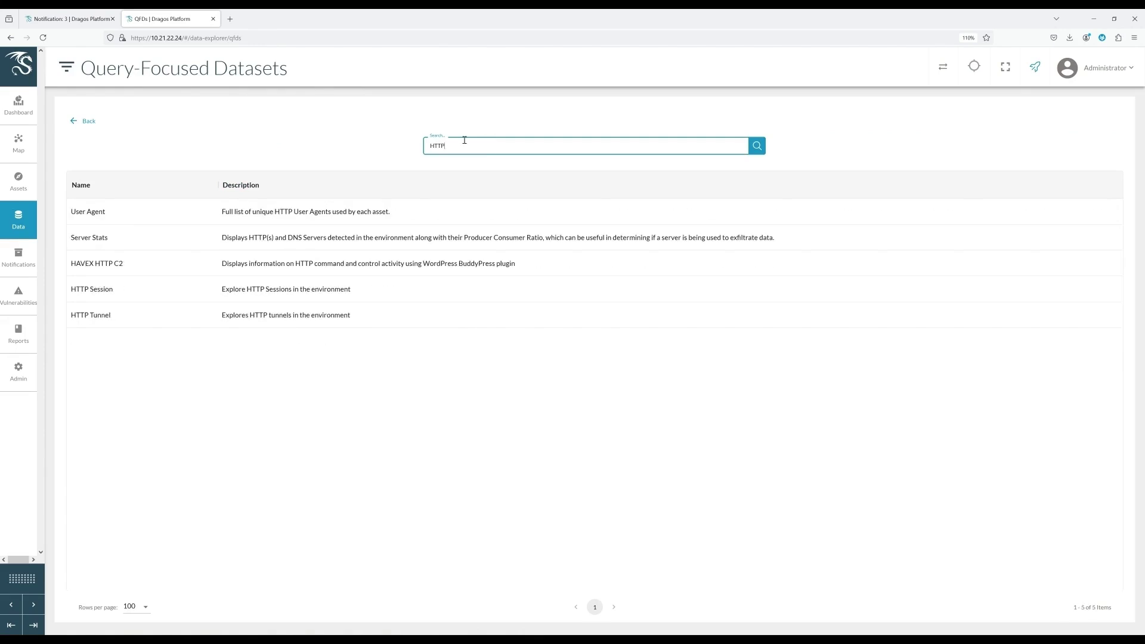
left_click(106, 291)
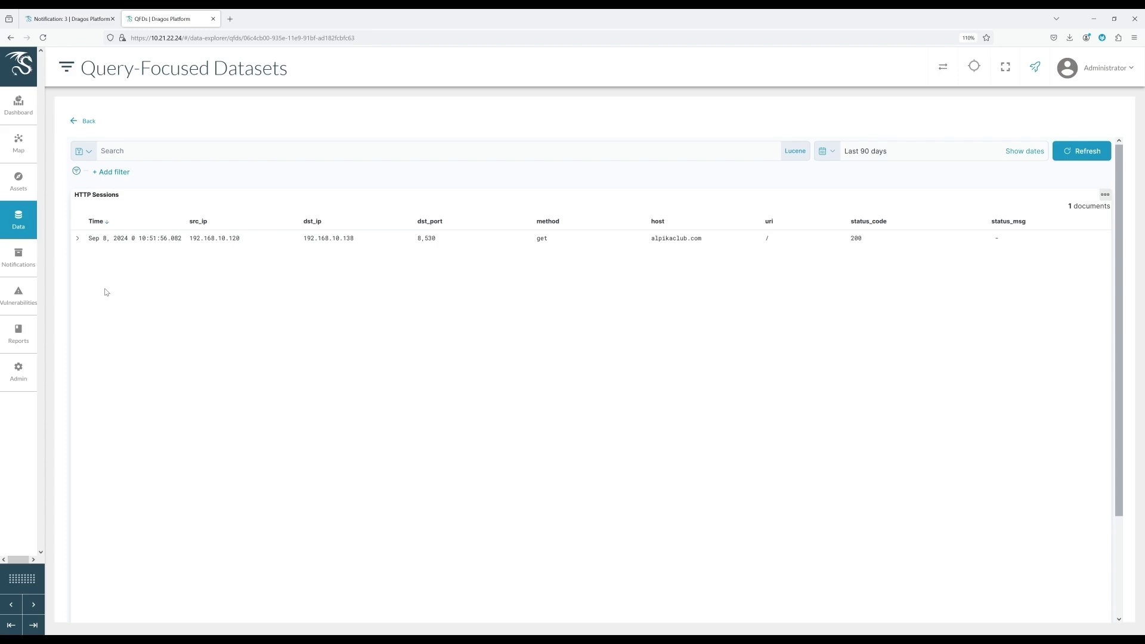
left_click(70, 19)
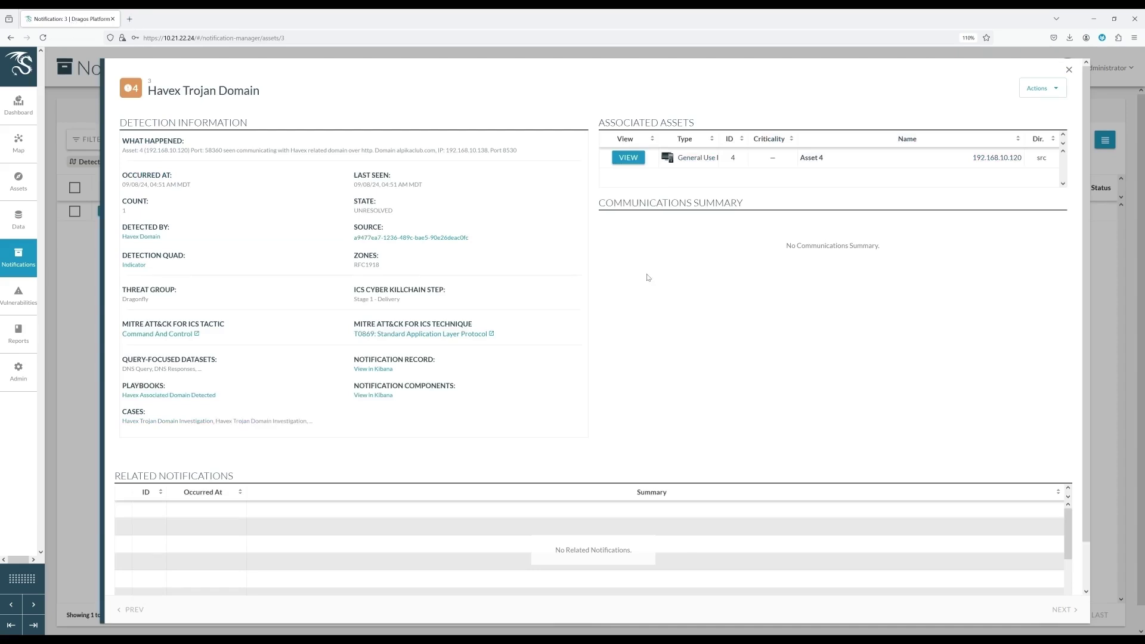
Create the public priority-4 case 'Havex Domain Investigation' from the alert's Actions menu
left_click(1057, 93)
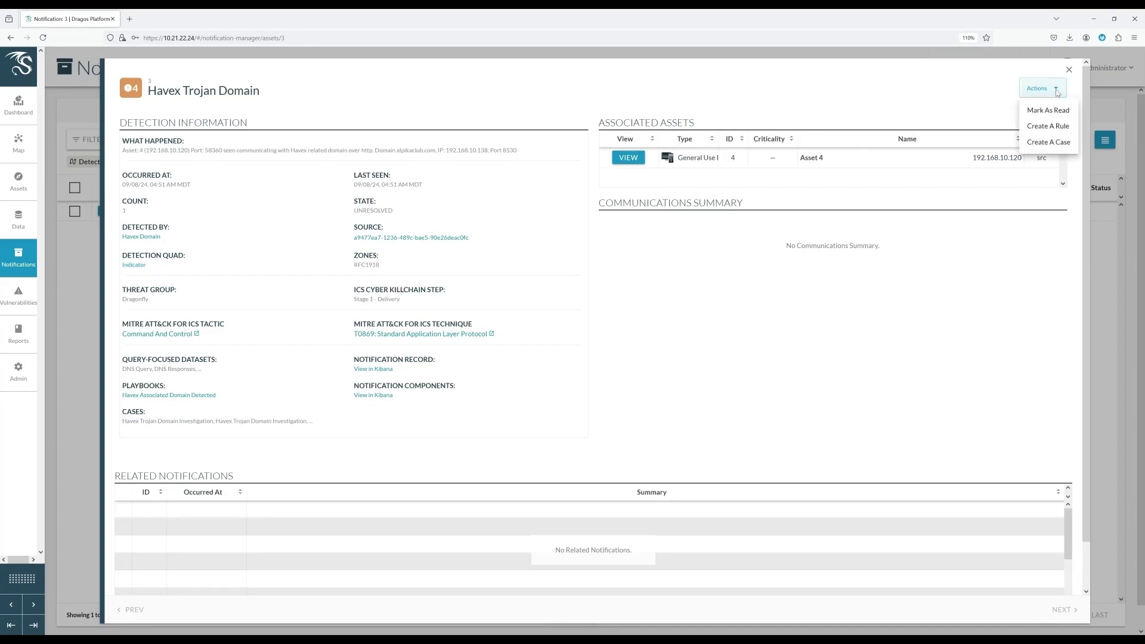
left_click(1062, 148)
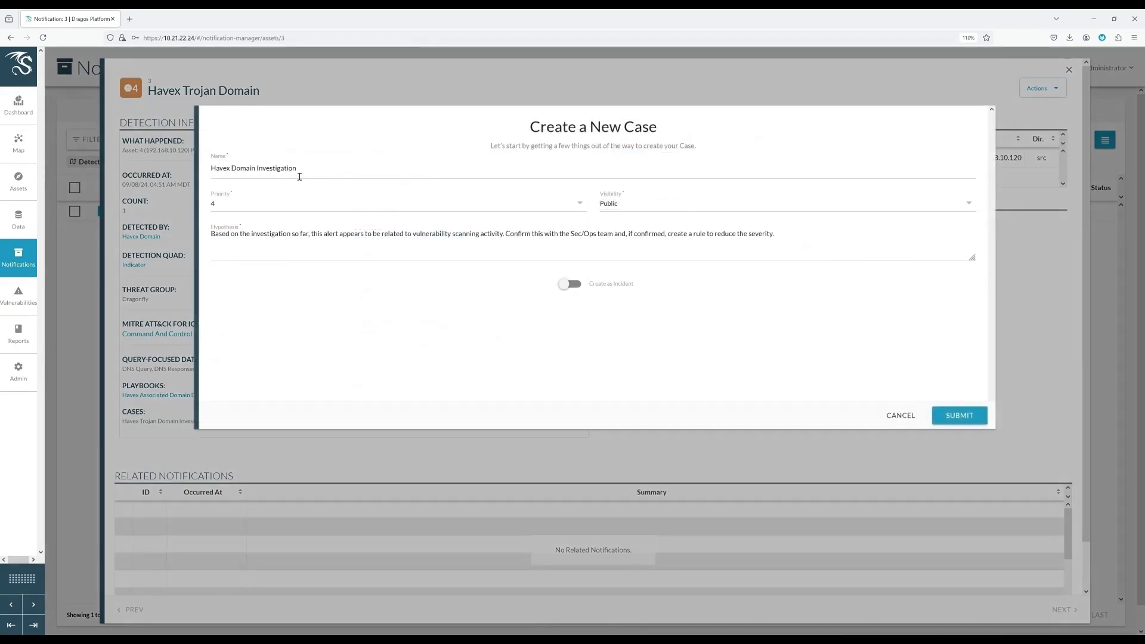
left_click(702, 204)
left_click(291, 254)
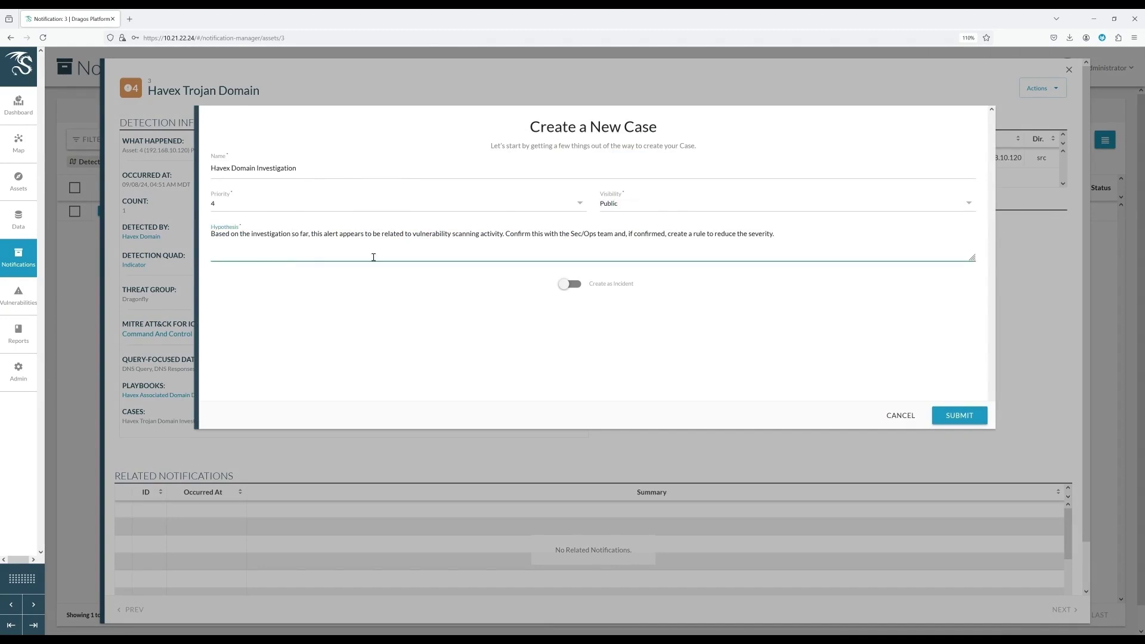
left_click(964, 421)
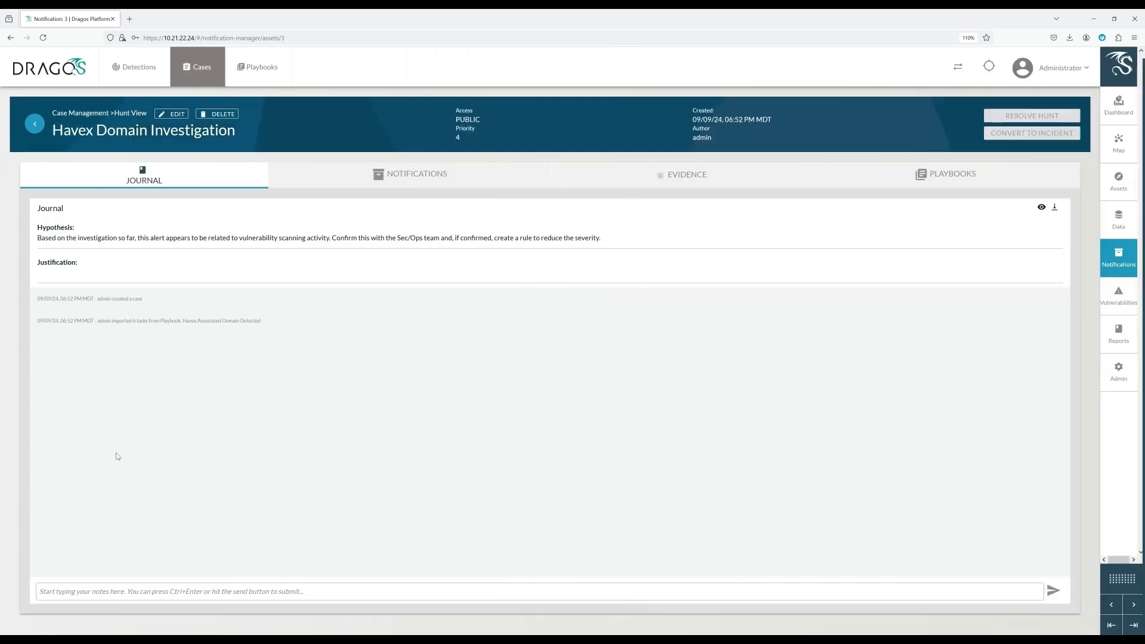
Upload Havex_Investigation_Qfds.PNG as case evidence with the description 'HTTP session QFD'
left_click(421, 185)
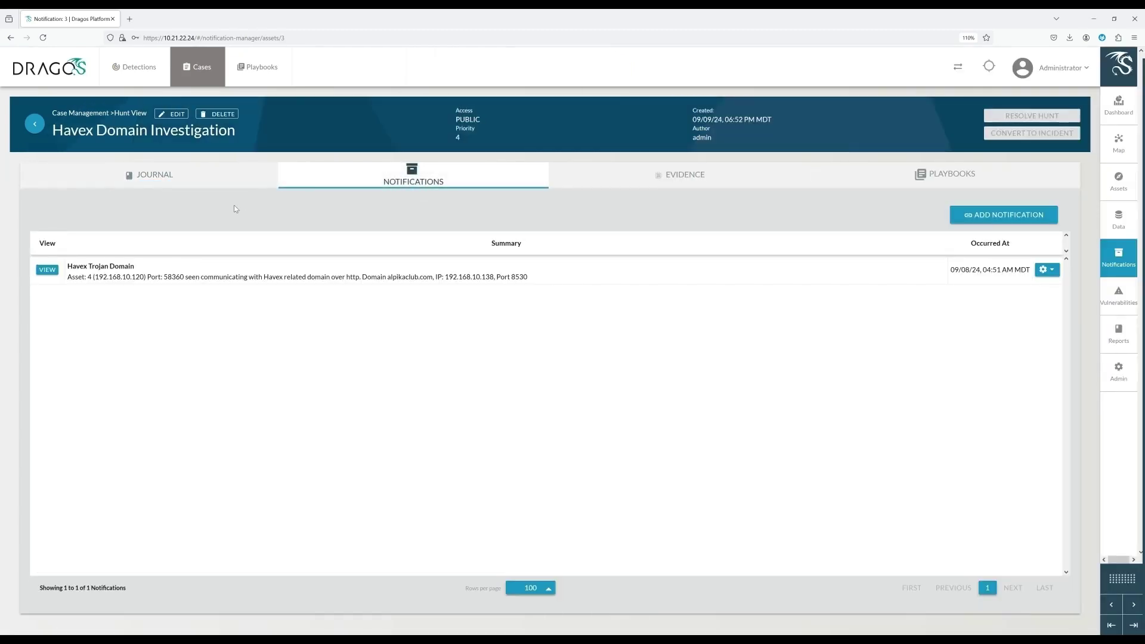
left_click(705, 180)
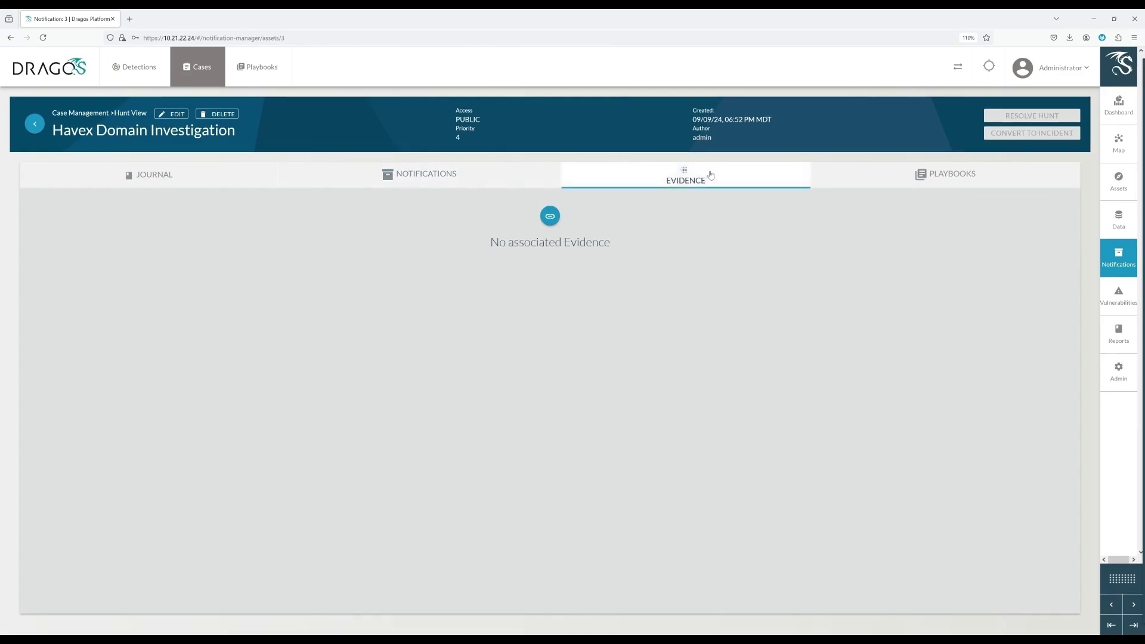
left_click(550, 216)
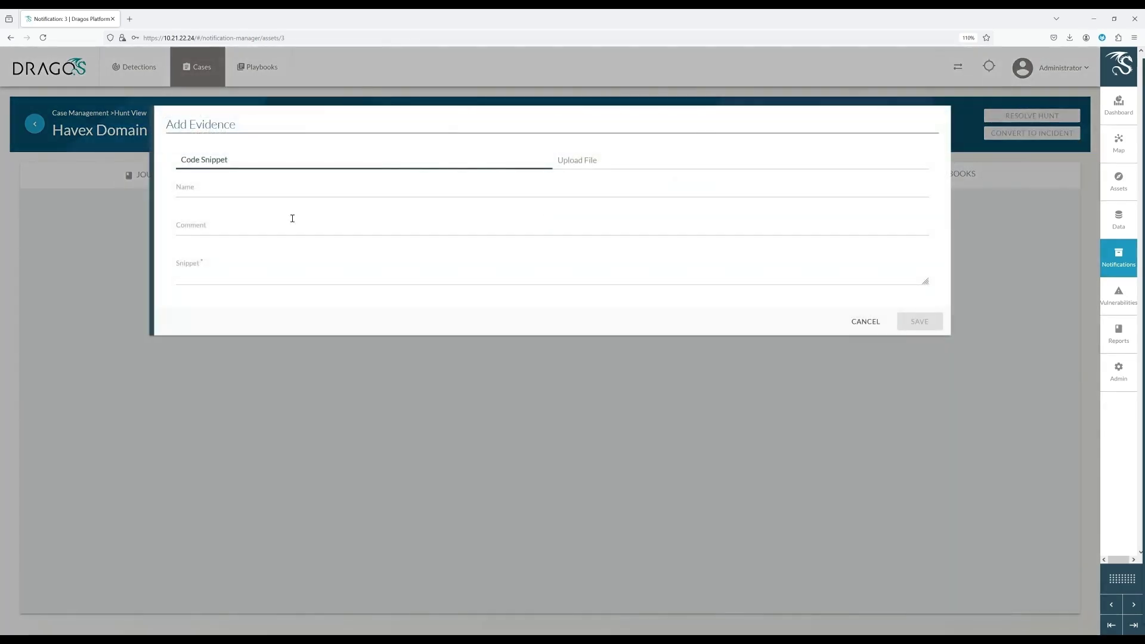
left_click(587, 160)
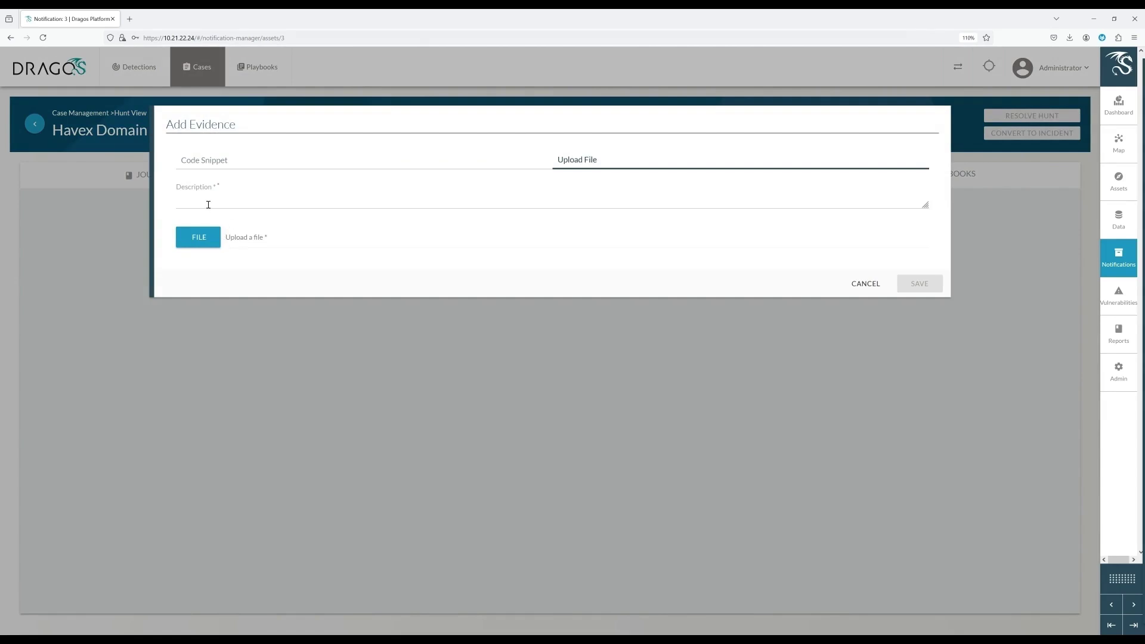
left_click(208, 204)
type("HTTP session QFD")
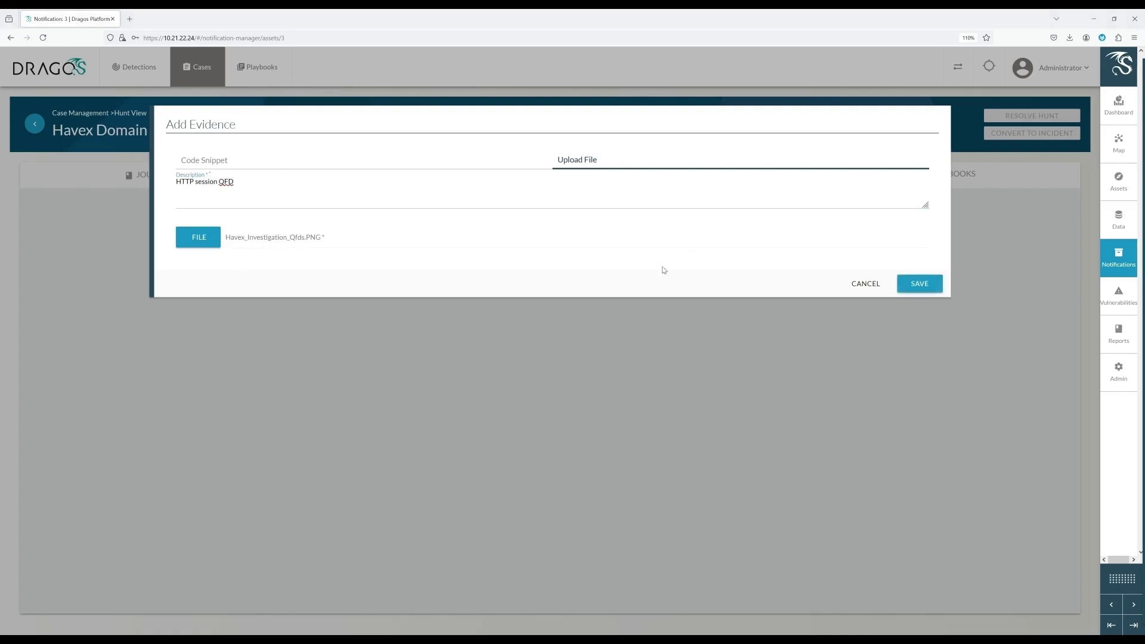
left_click(921, 284)
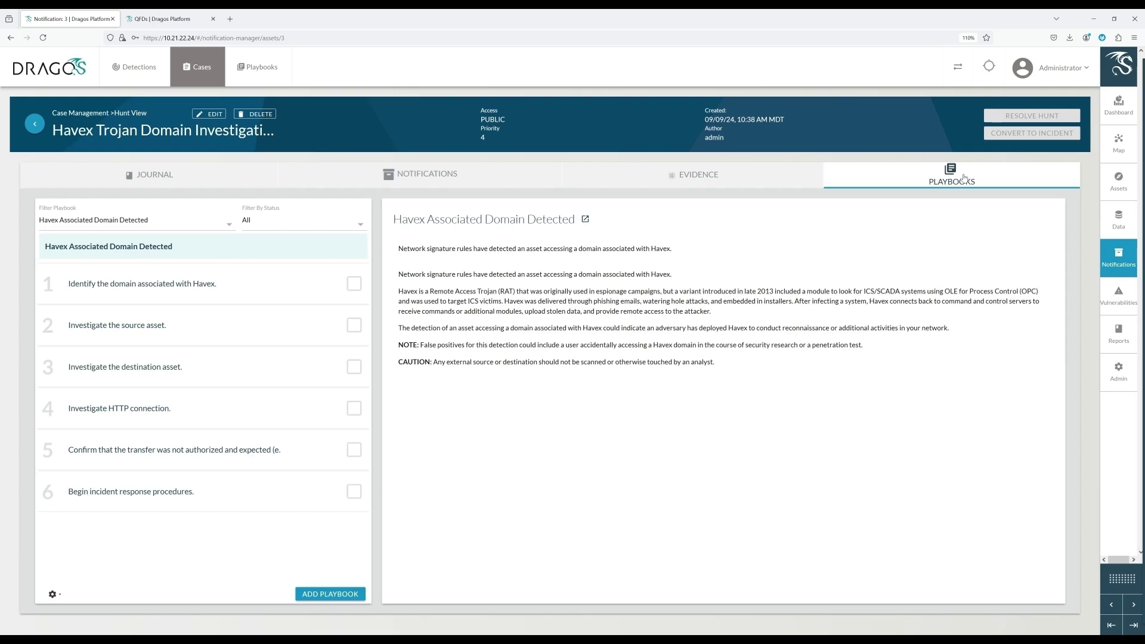
Enter the justification 'Activity is authorized and expected and not malicious.' and choose Resolve Hunt
left_click(152, 175)
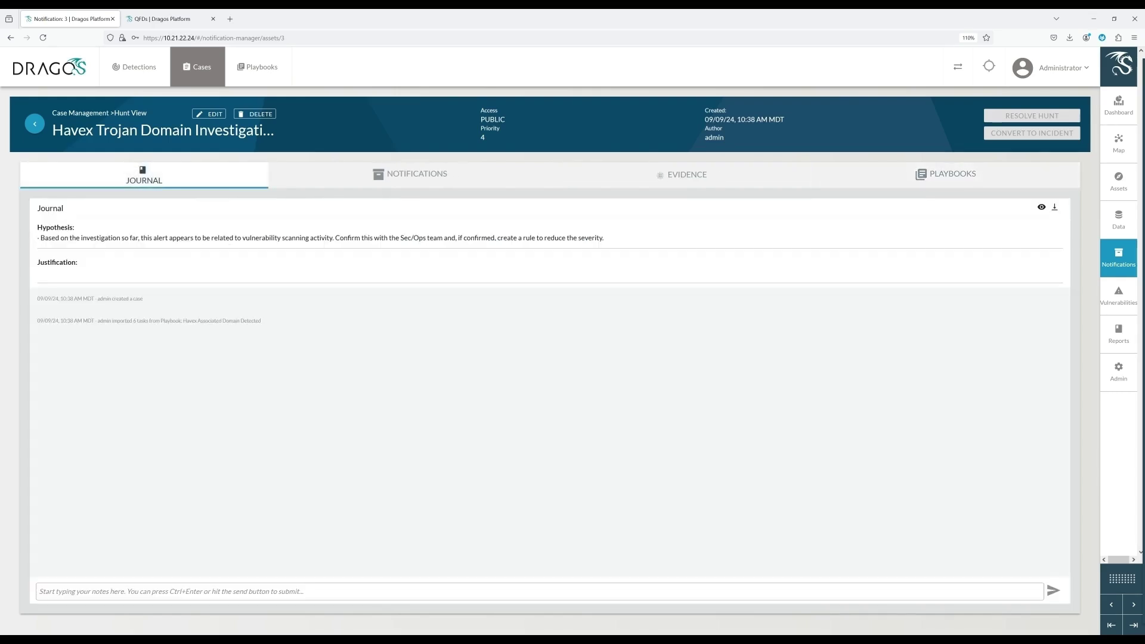
left_click(78, 274)
type("Activity is authorized and expected and not malicious.")
left_click(1043, 118)
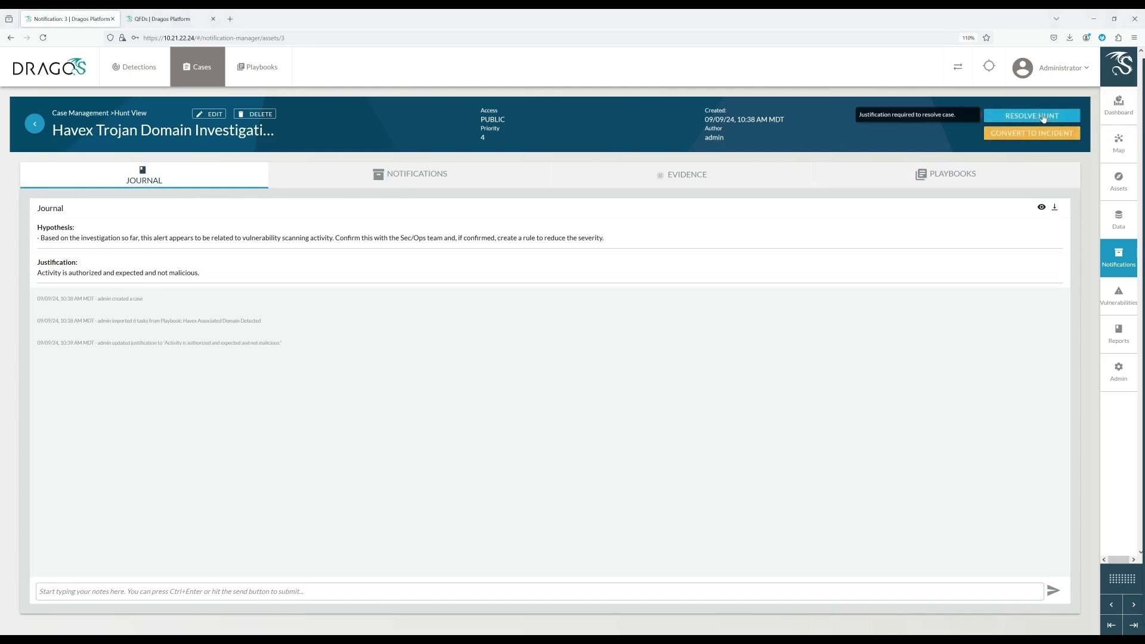
left_click(1043, 118)
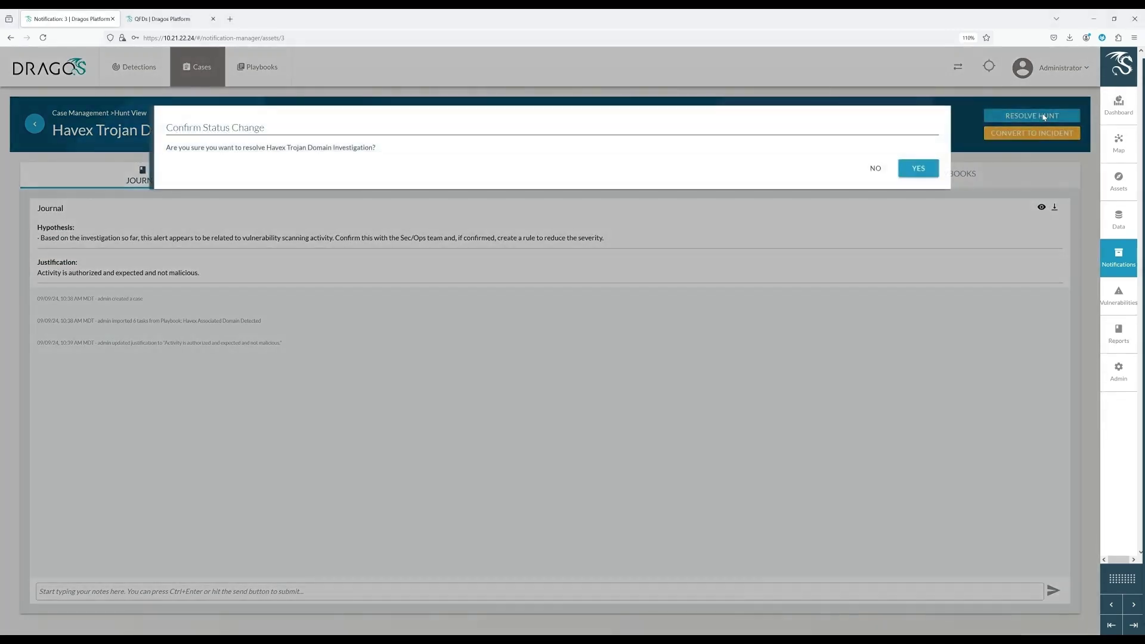